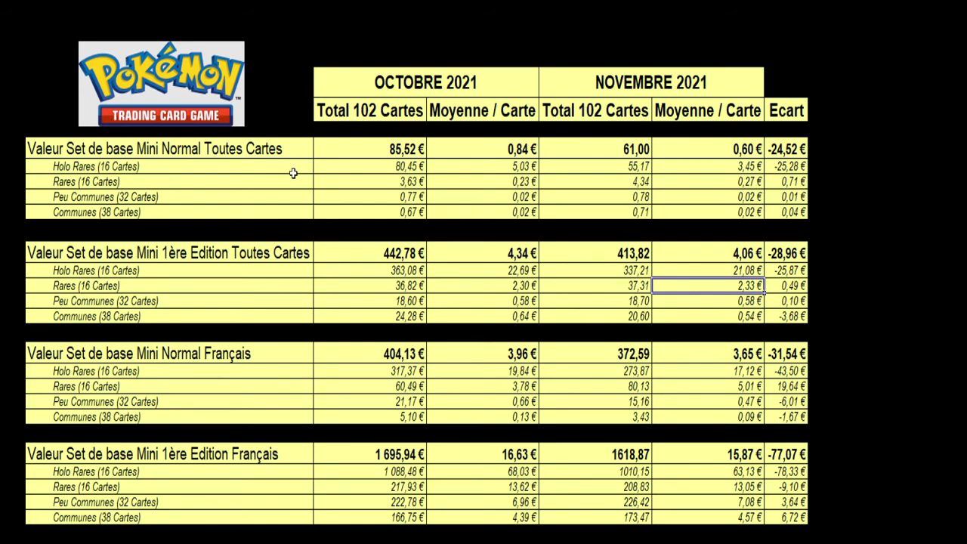
Compare the October and November totals of the two Toutes Cartes sets and examine their Ecart values for Rares and Communes
{"action": "left_click", "coordinate": [422, 149]}
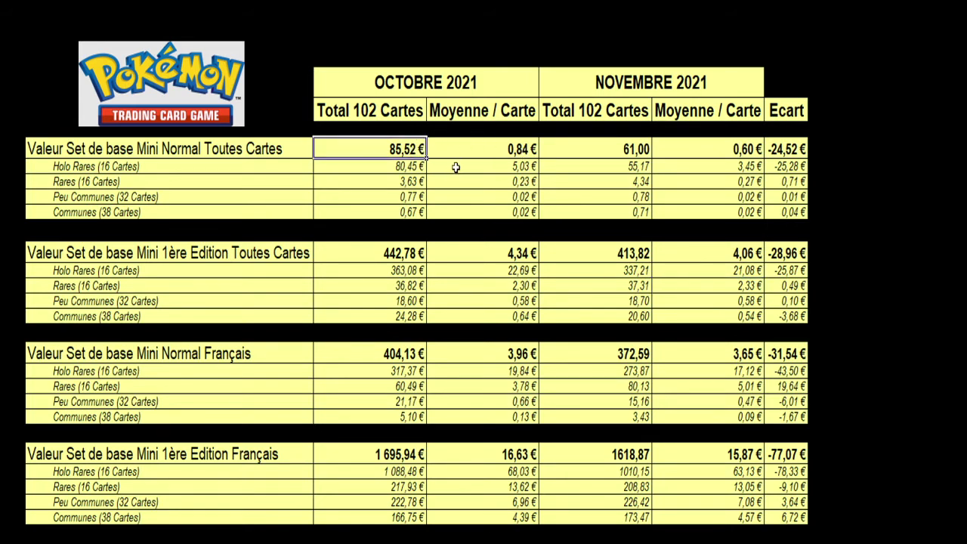
{"action": "left_click", "coordinate": [615, 148]}
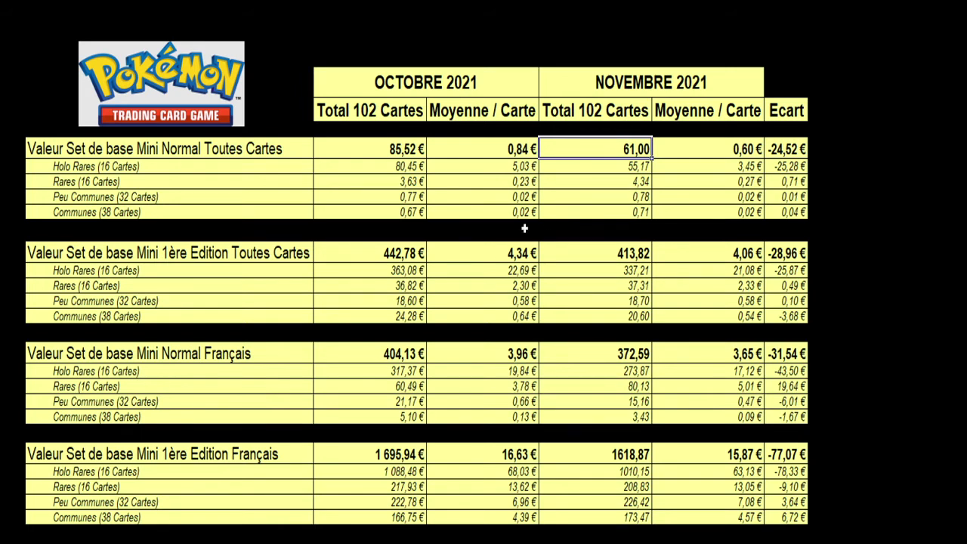
{"action": "left_click", "coordinate": [289, 253]}
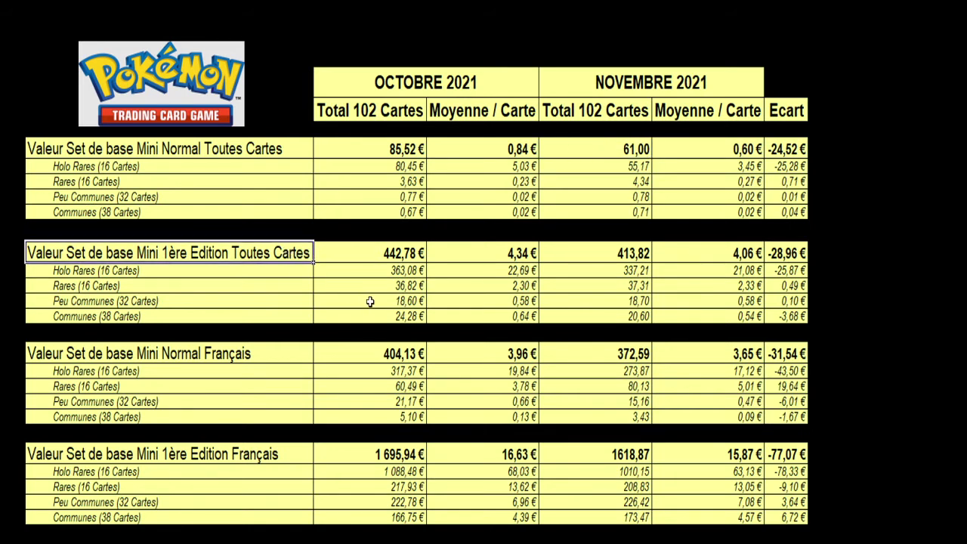
{"action": "left_click", "coordinate": [397, 245]}
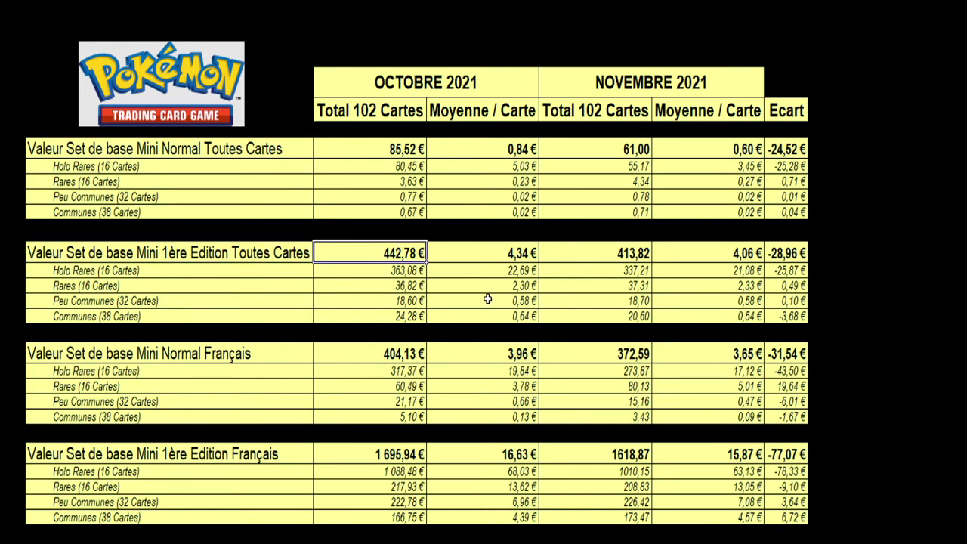
{"action": "left_click", "coordinate": [606, 256]}
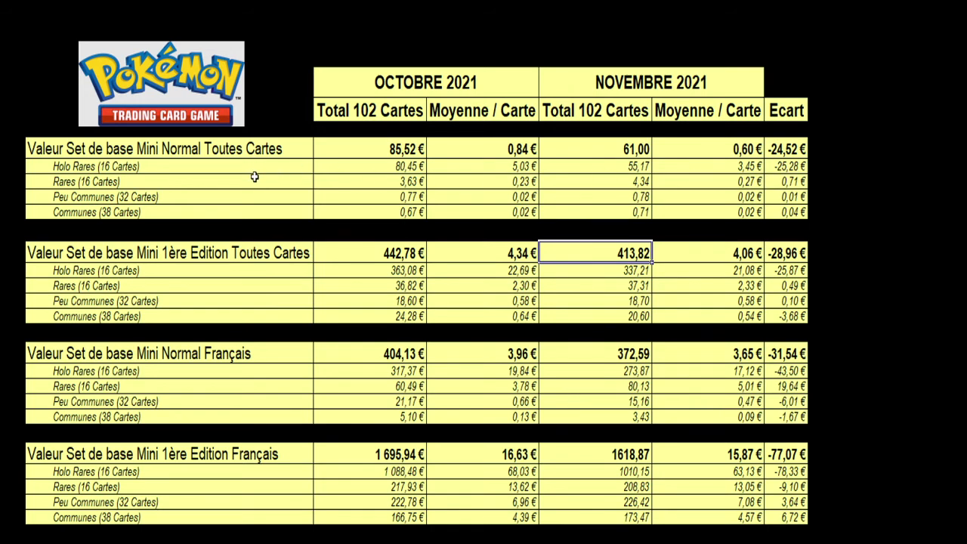
{"action": "left_click", "coordinate": [786, 181]}
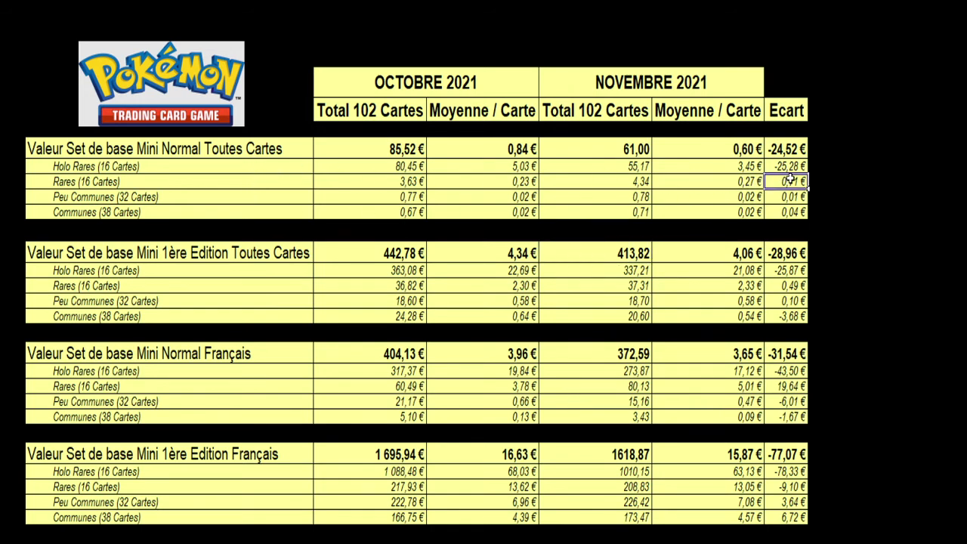
{"action": "left_click", "coordinate": [794, 284]}
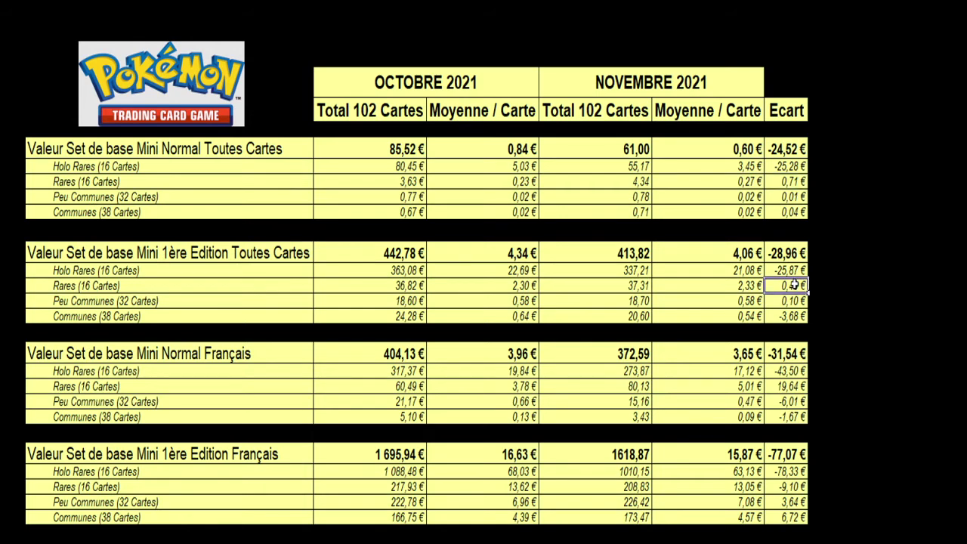
{"action": "left_click", "coordinate": [792, 315]}
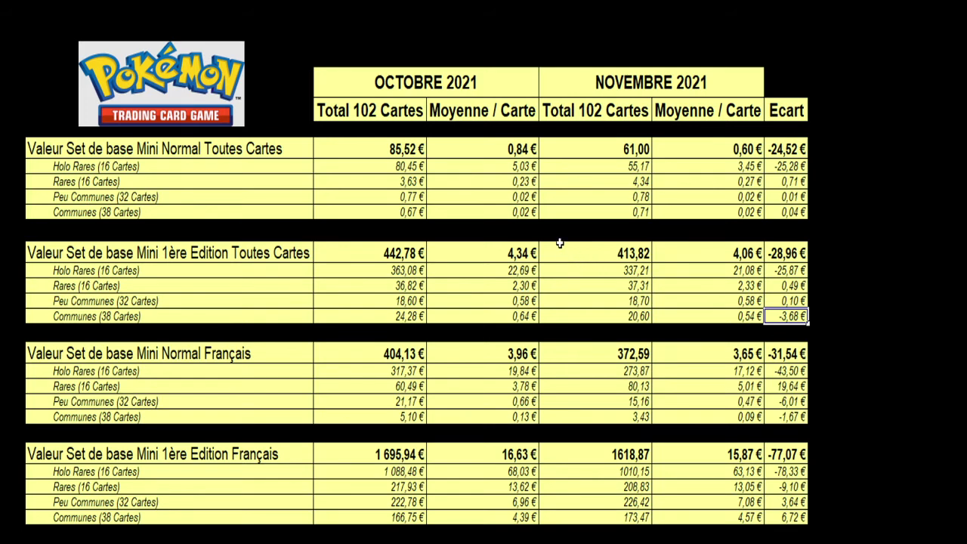
Compare the October and November totals of both Français sets and examine the Normal Français Ecart values for Rares and Holo Rares
{"action": "left_click", "coordinate": [408, 351]}
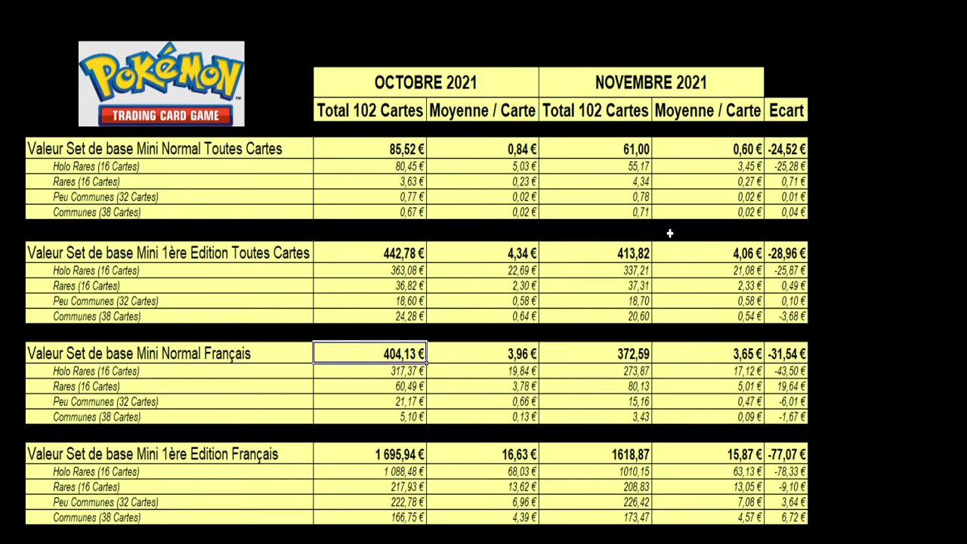
{"action": "left_click", "coordinate": [620, 369]}
{"action": "left_click", "coordinate": [615, 353]}
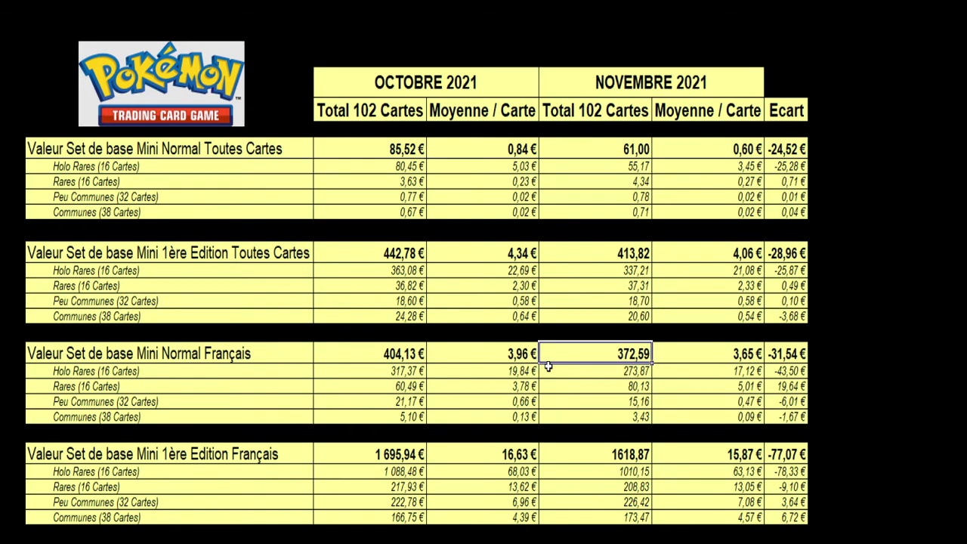
{"action": "left_click", "coordinate": [606, 370]}
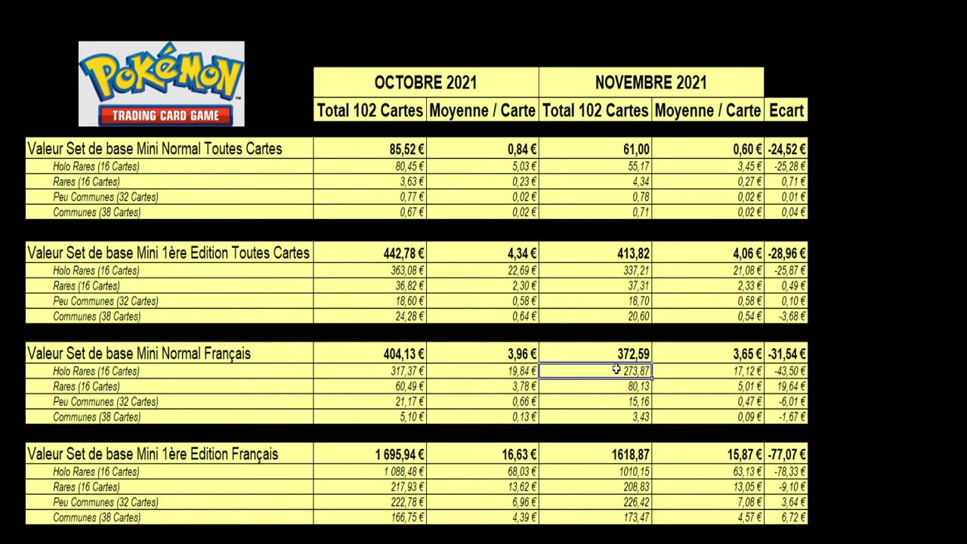
{"action": "left_click", "coordinate": [772, 384]}
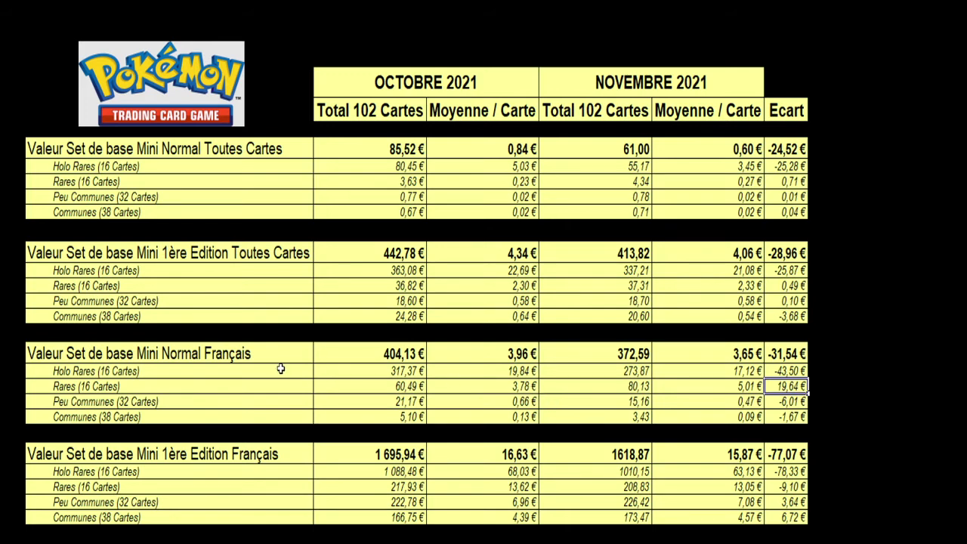
{"action": "left_click", "coordinate": [774, 368]}
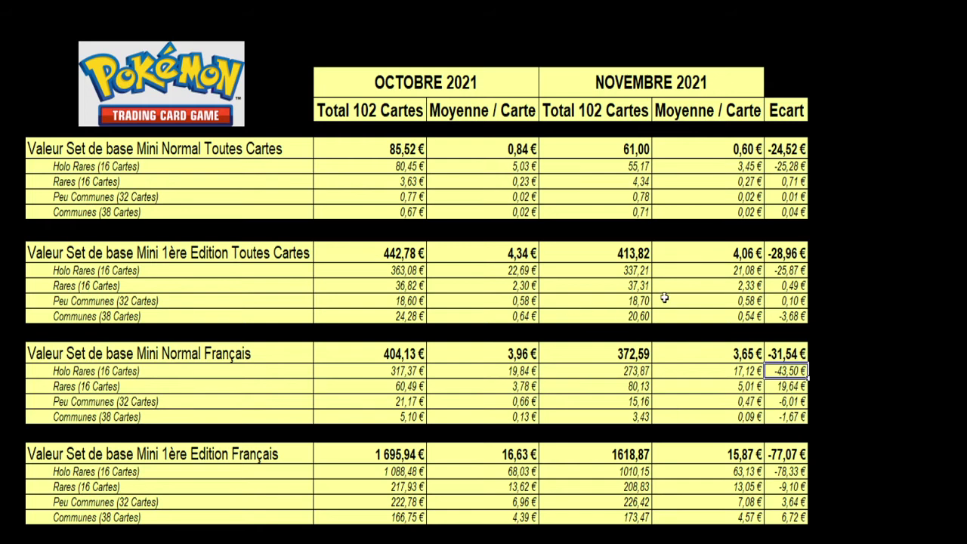
{"action": "left_click", "coordinate": [226, 448]}
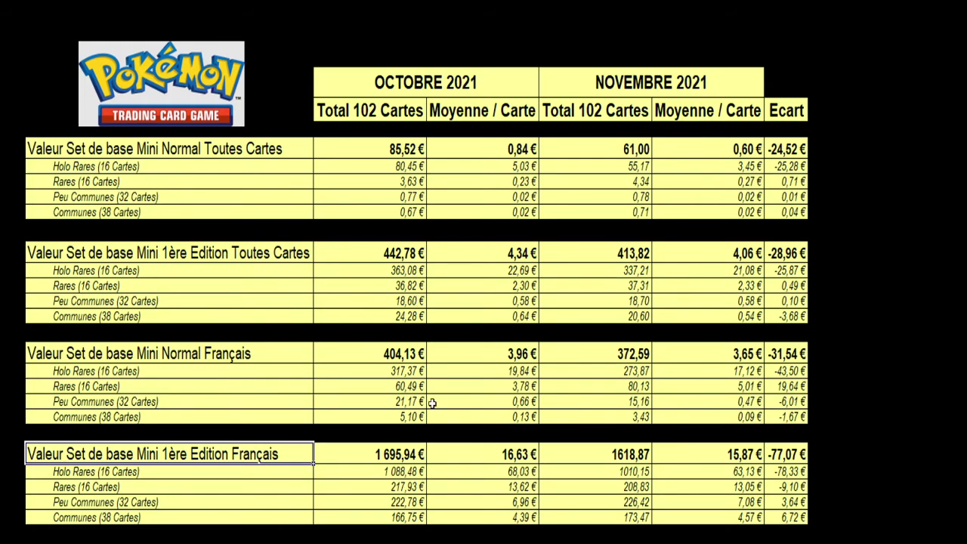
{"action": "left_click", "coordinate": [356, 454]}
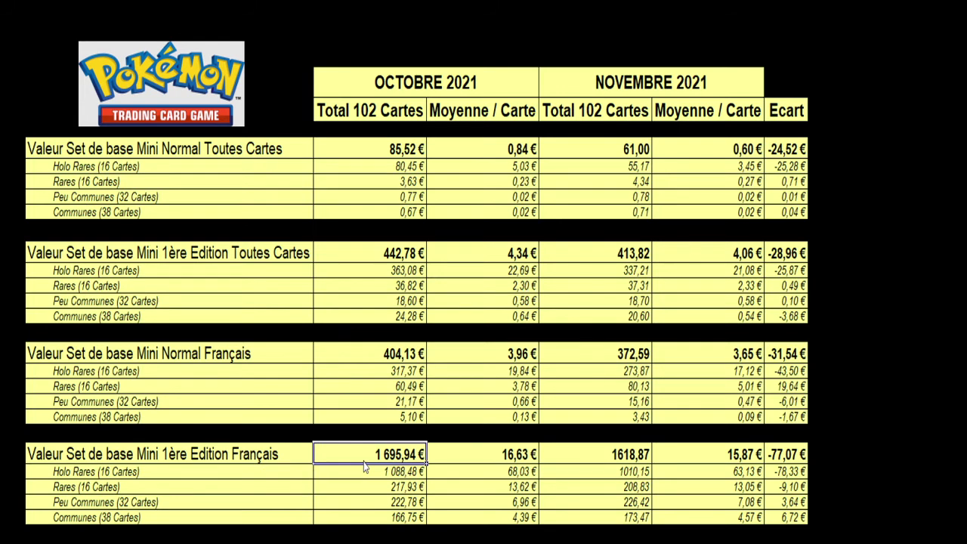
{"action": "left_click", "coordinate": [594, 454]}
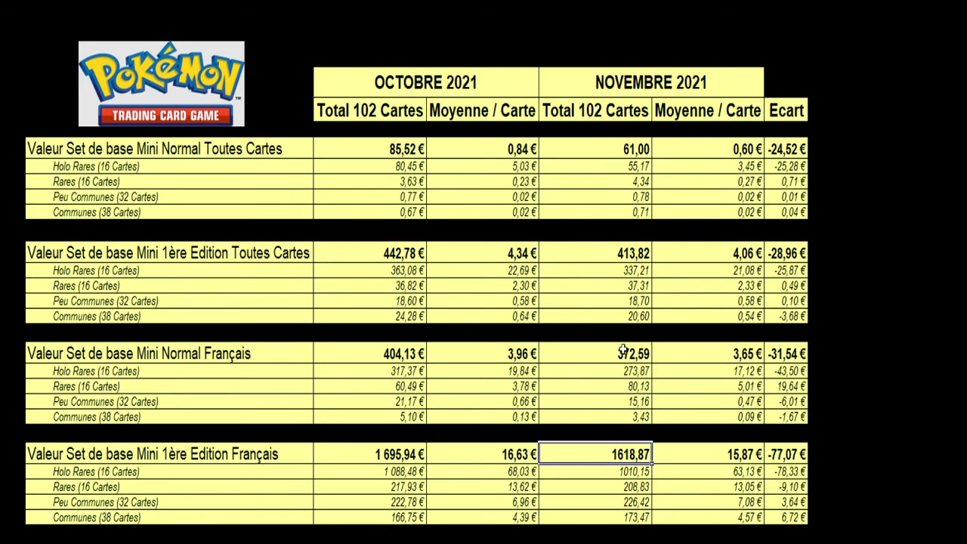
Apply the euro currency format to the November 2021 Total 102 Cartes values of all four sets
{"action": "left_click_drag", "start_coordinate": [639, 149], "coordinate": [619, 515]}
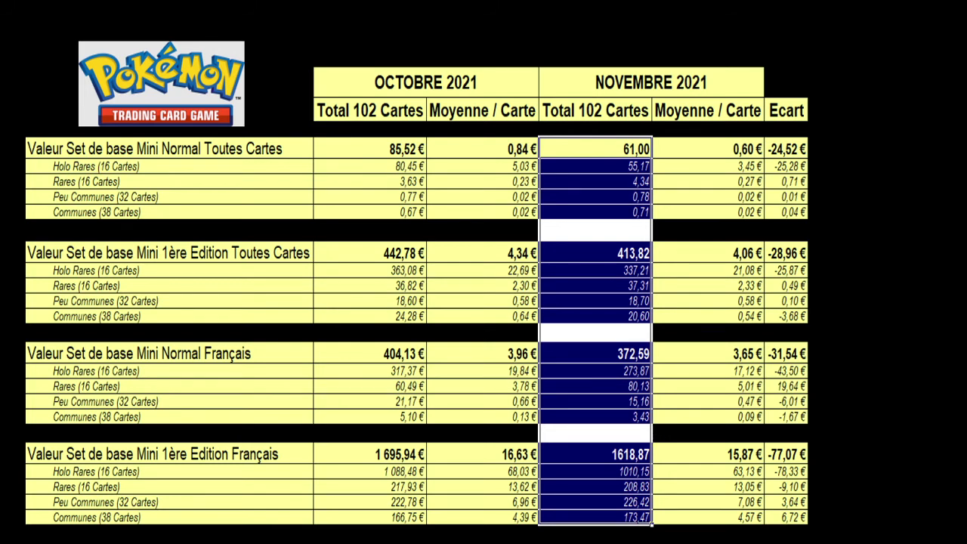
{"action": "key", "text": "ctrl+shift+4"}
{"action": "left_click", "coordinate": [592, 401]}
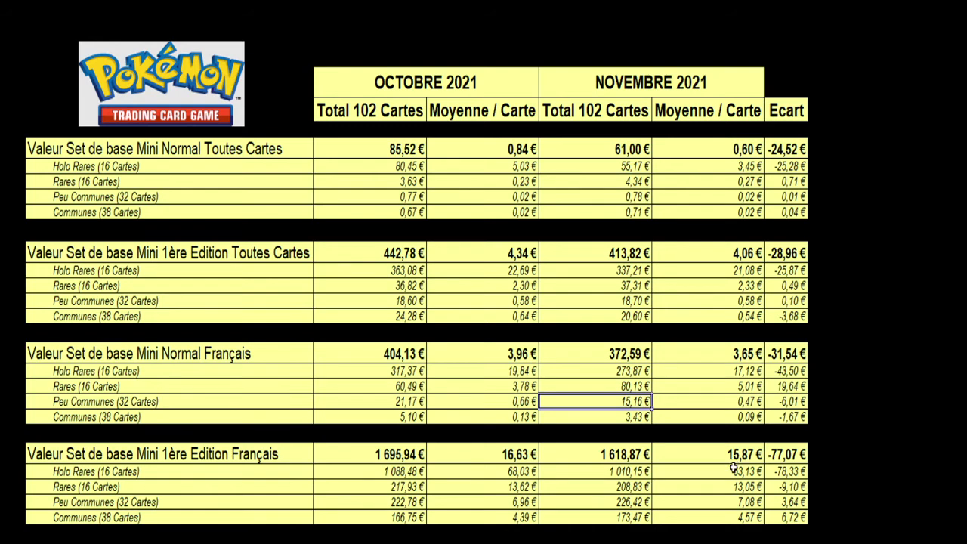
Examine the Ecart and November average per card by rarity for the Mini 1ère Edition Français set
{"action": "left_click", "coordinate": [784, 470]}
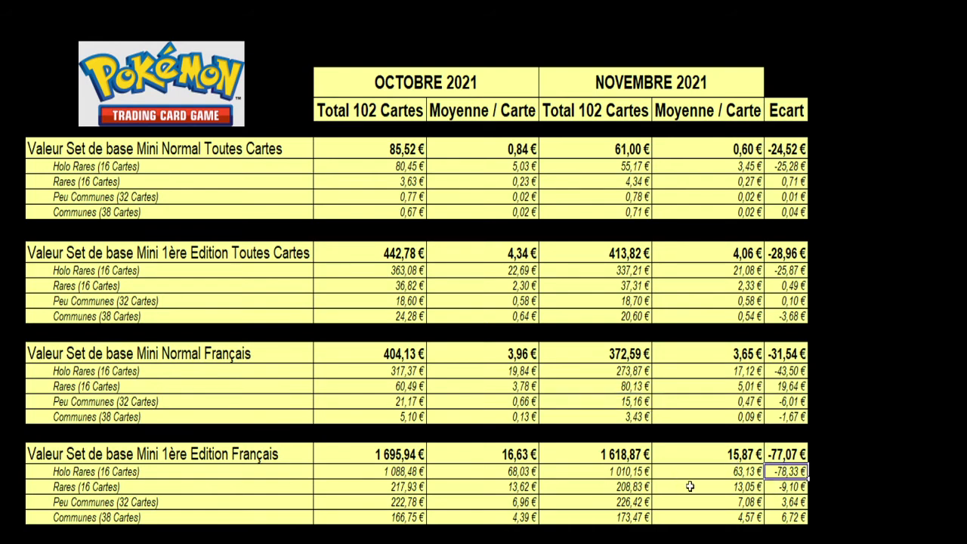
{"action": "left_click", "coordinate": [771, 491]}
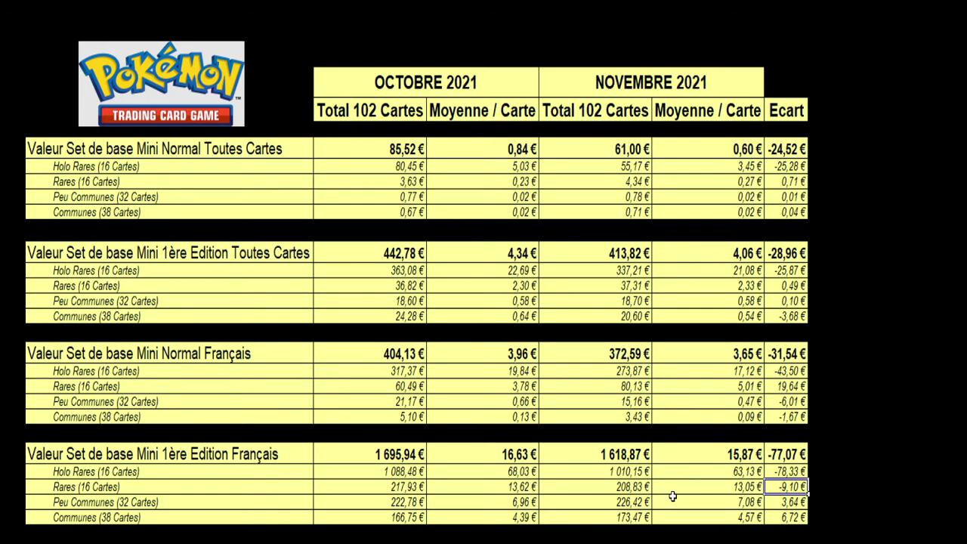
{"action": "left_click", "coordinate": [777, 515]}
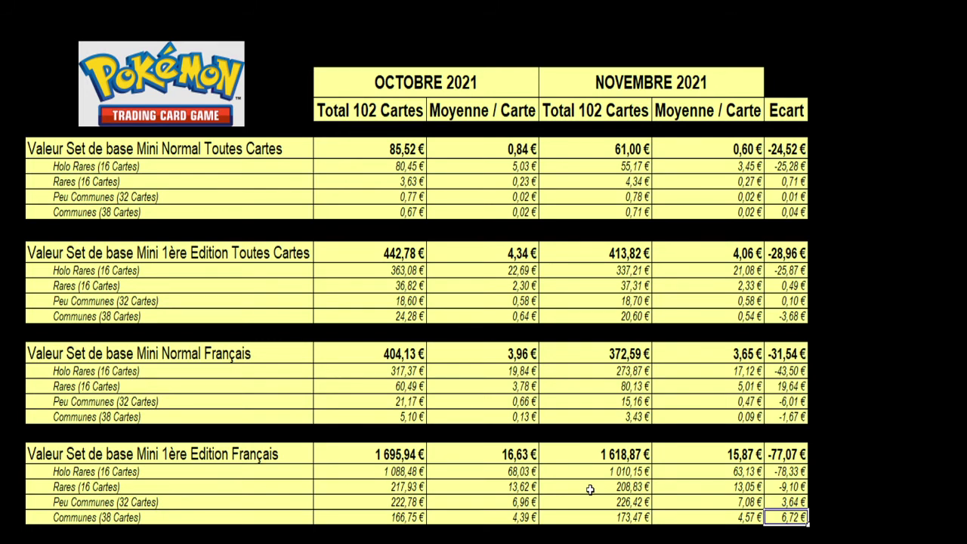
{"action": "left_click", "coordinate": [707, 500]}
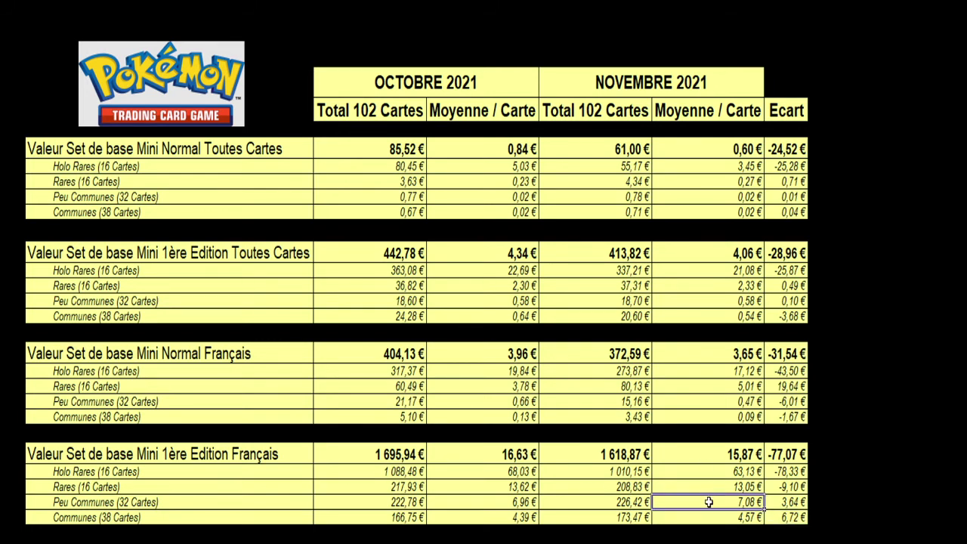
{"action": "left_click", "coordinate": [706, 517]}
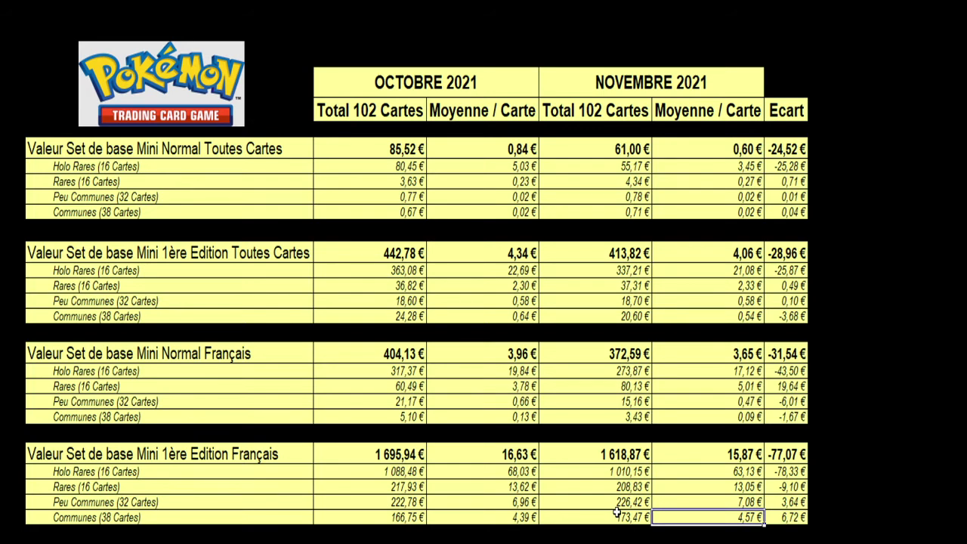
{"action": "left_click", "coordinate": [681, 484]}
{"action": "left_click", "coordinate": [689, 470]}
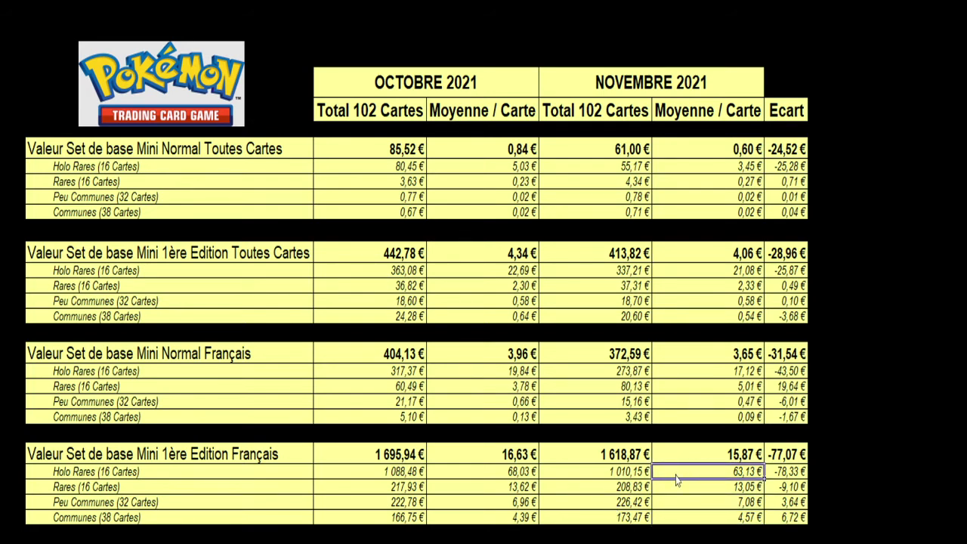
{"action": "left_click_drag", "start_coordinate": [685, 502], "coordinate": [680, 517]}
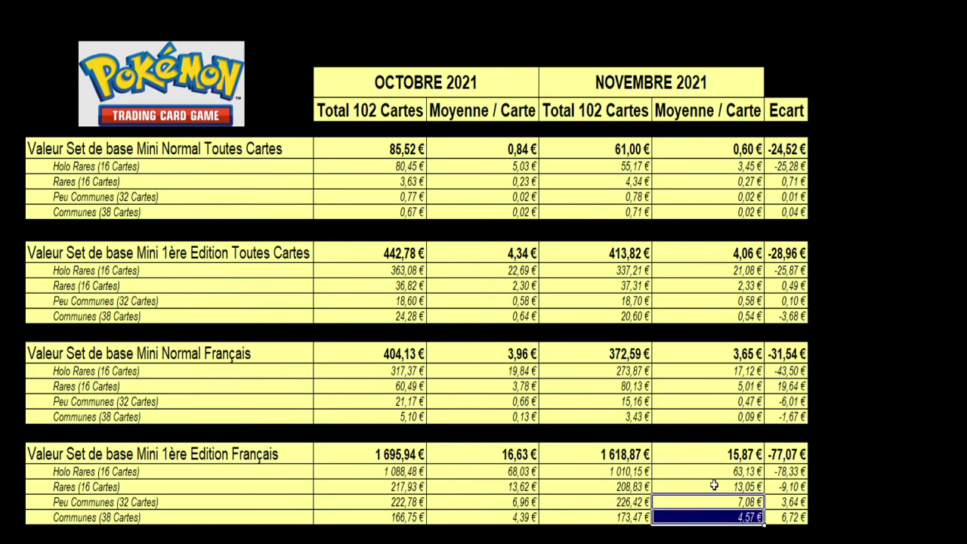
{"action": "left_click", "coordinate": [714, 486]}
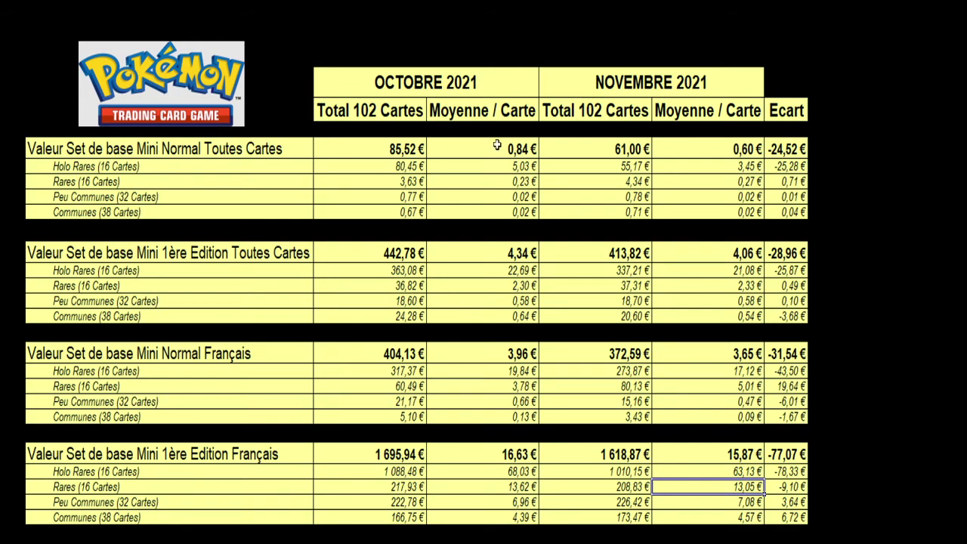
Review the set totals for 1ère Edition Toutes Cartes and both Français sets, glancing at the base set FR sums by condition
{"action": "left_click", "coordinate": [270, 251]}
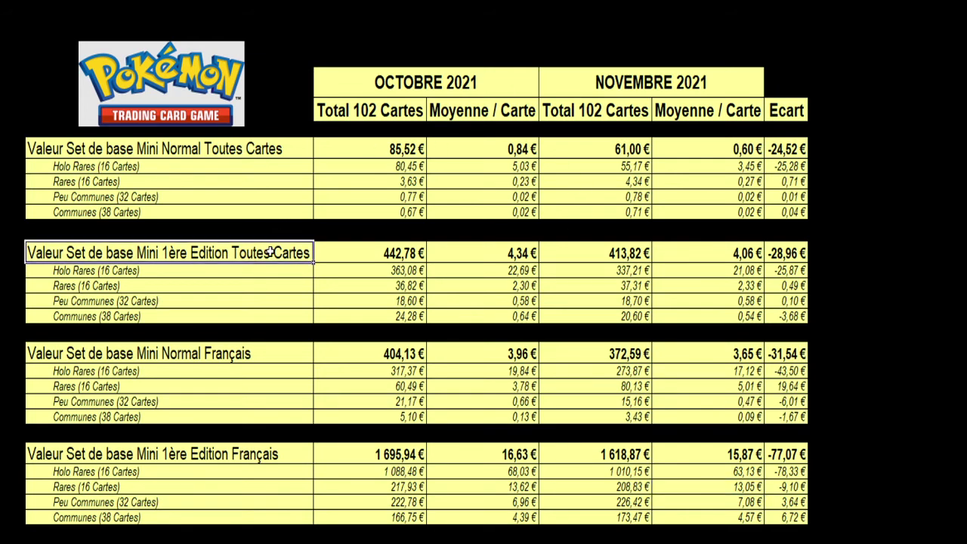
{"action": "left_click", "coordinate": [576, 260]}
{"action": "left_click", "coordinate": [581, 354]}
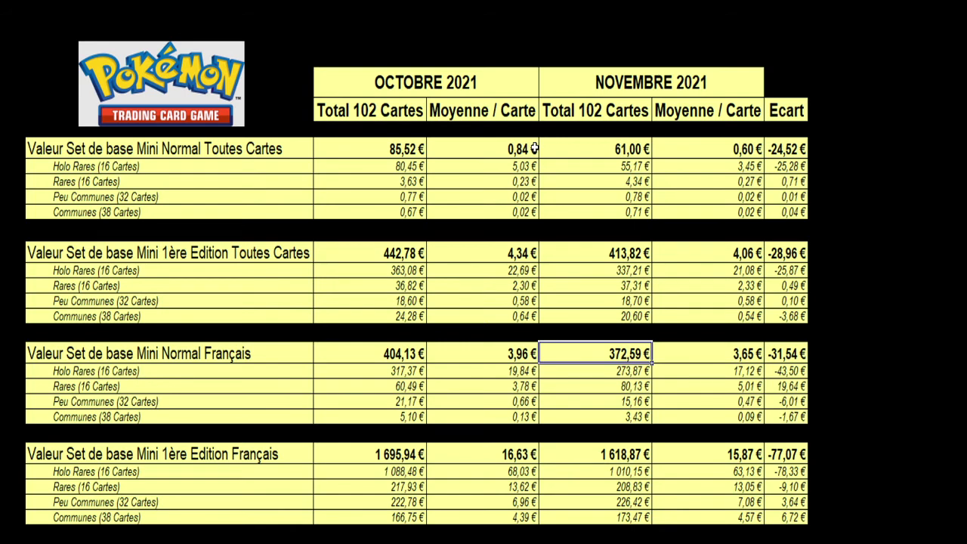
{"action": "key", "text": "ctrl+Page_Down"}
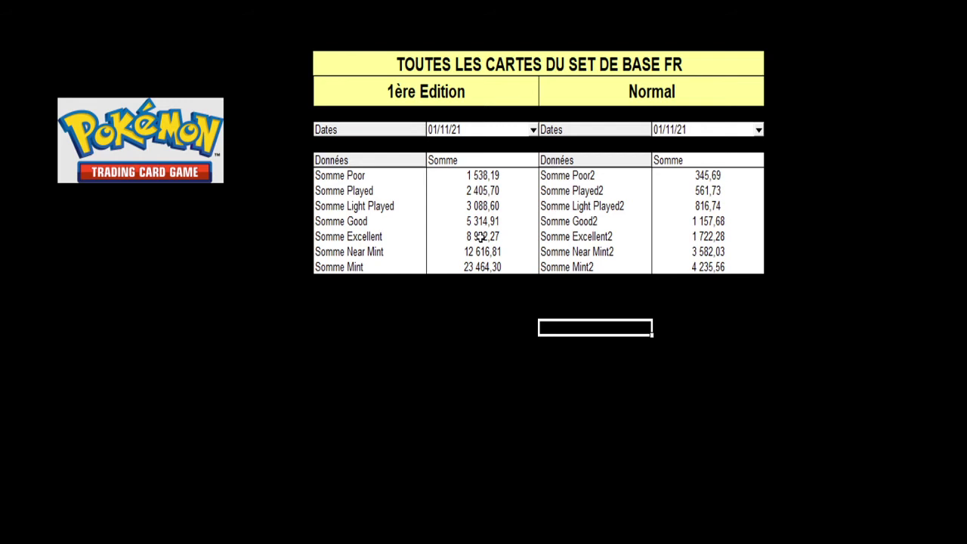
{"action": "key", "text": "ctrl+Page_Down"}
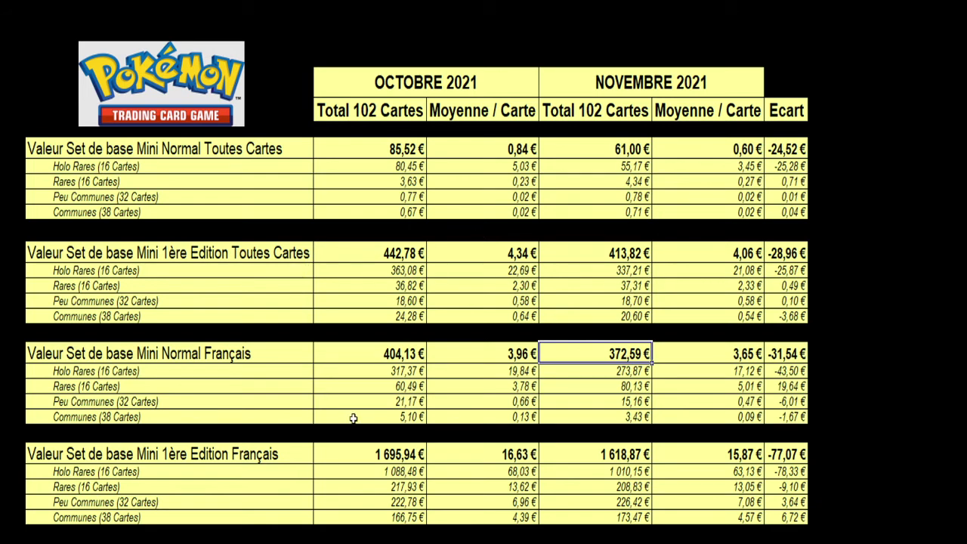
{"action": "left_click", "coordinate": [374, 449]}
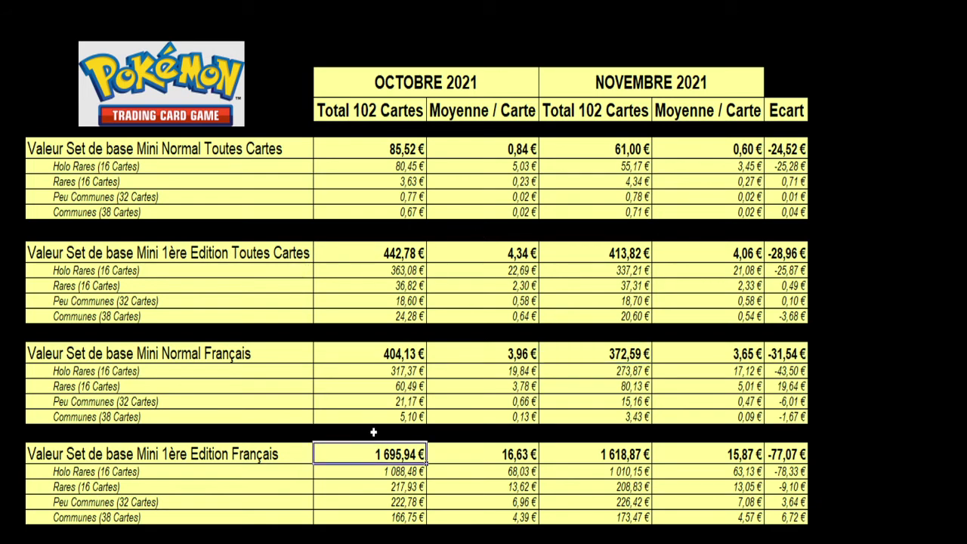
Examine the November 2021 sums of the Normal French base set for each condition, from Poor to Mint
{"action": "key", "text": "ctrl+Page_Down"}
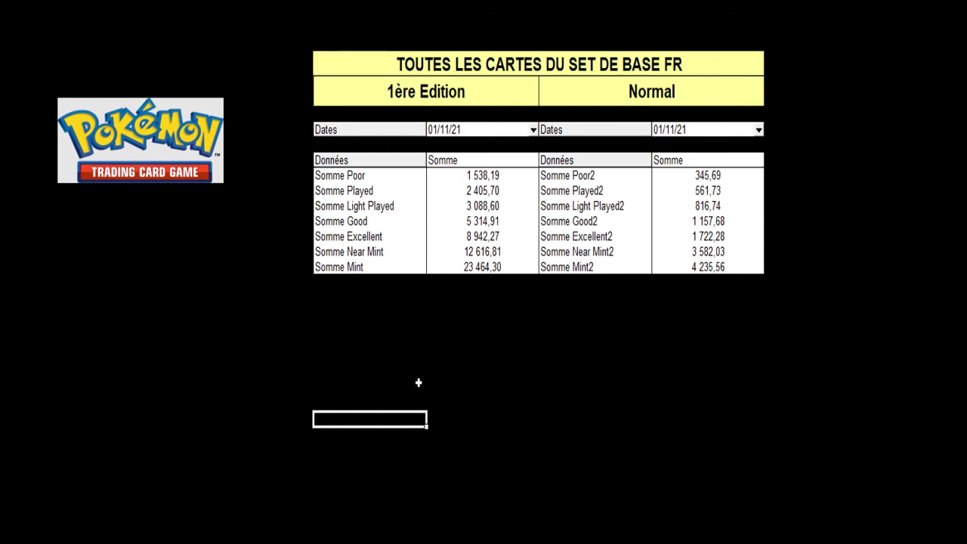
{"action": "left_click", "coordinate": [694, 175]}
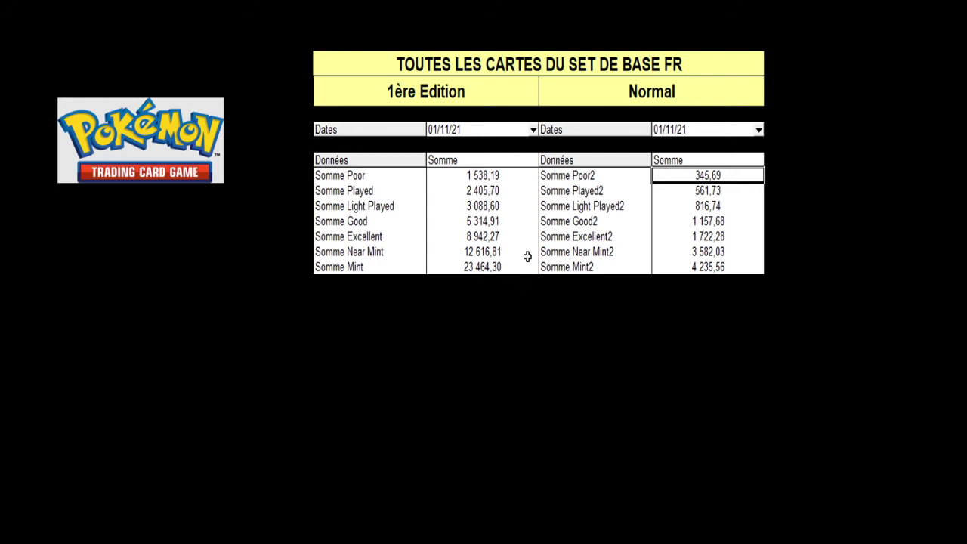
{"action": "left_click", "coordinate": [694, 191]}
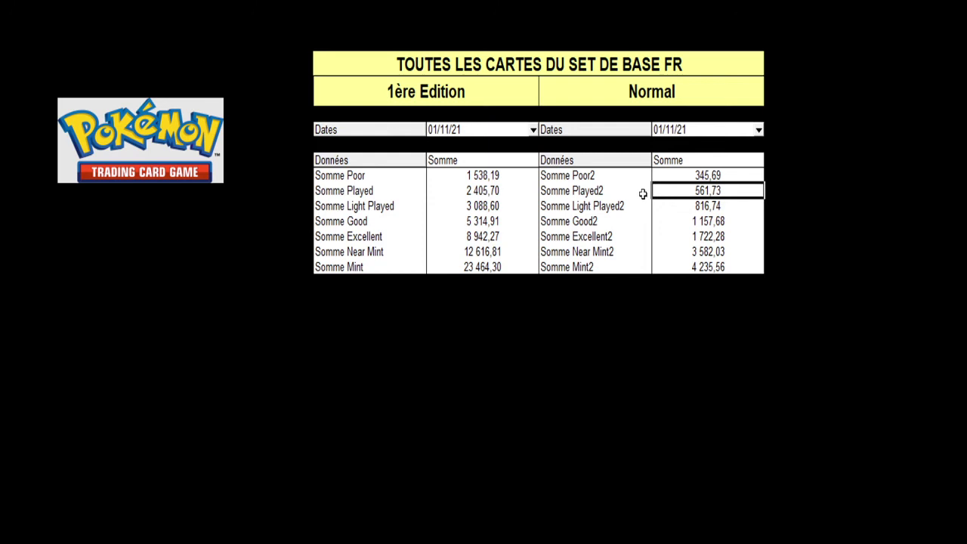
{"action": "left_click", "coordinate": [690, 208]}
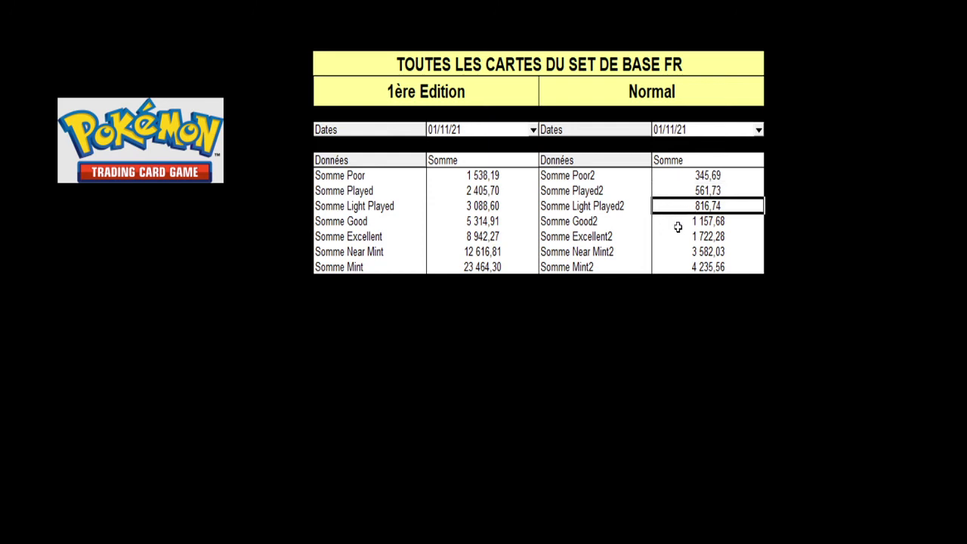
{"action": "left_click", "coordinate": [679, 222]}
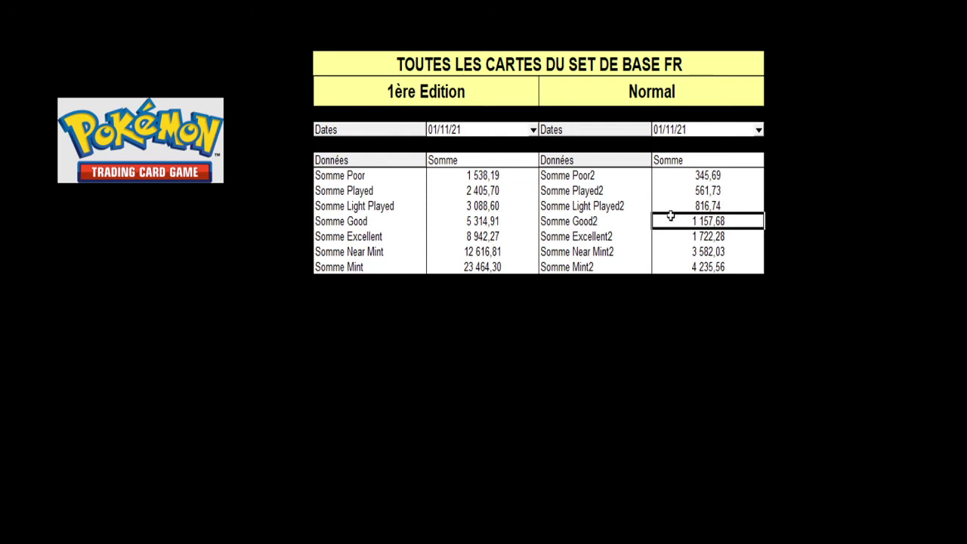
{"action": "left_click", "coordinate": [681, 240]}
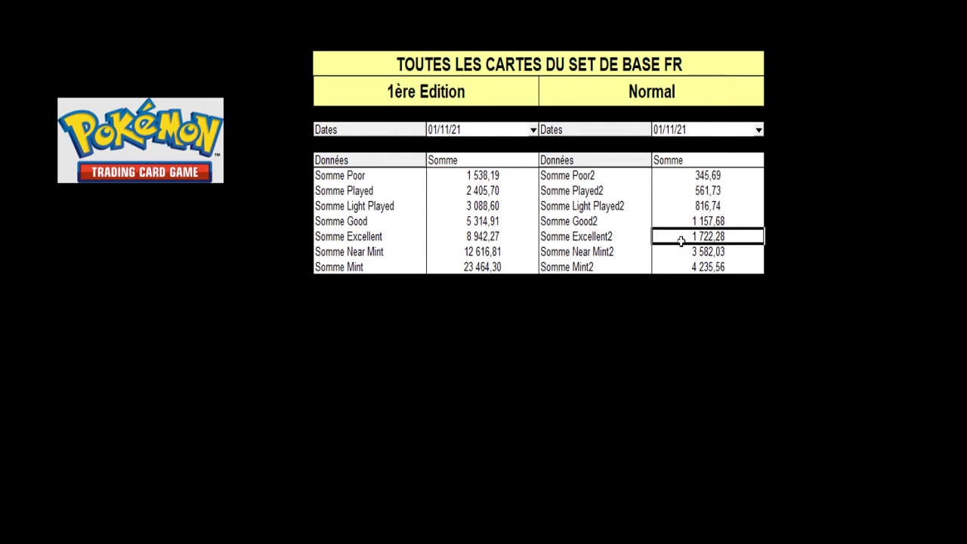
{"action": "left_click", "coordinate": [678, 256]}
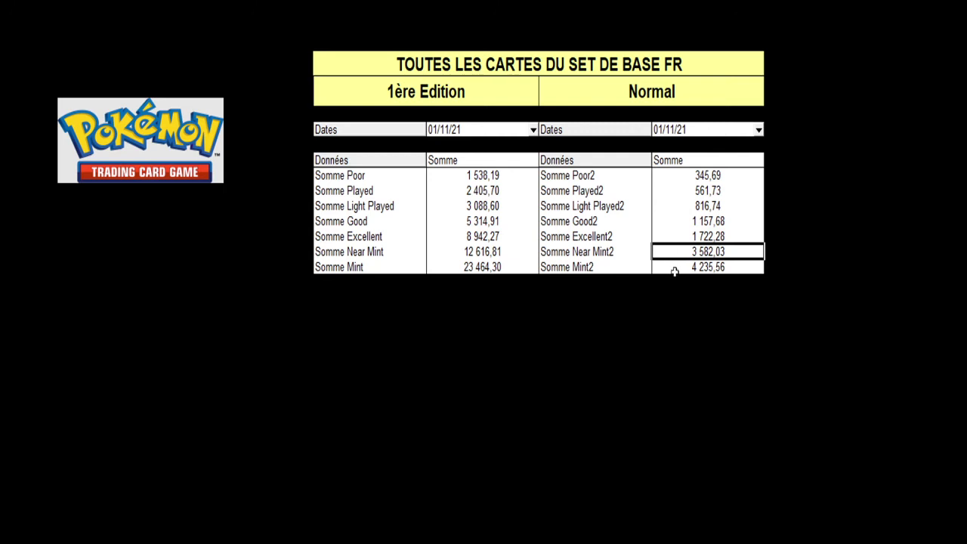
{"action": "left_click", "coordinate": [673, 268]}
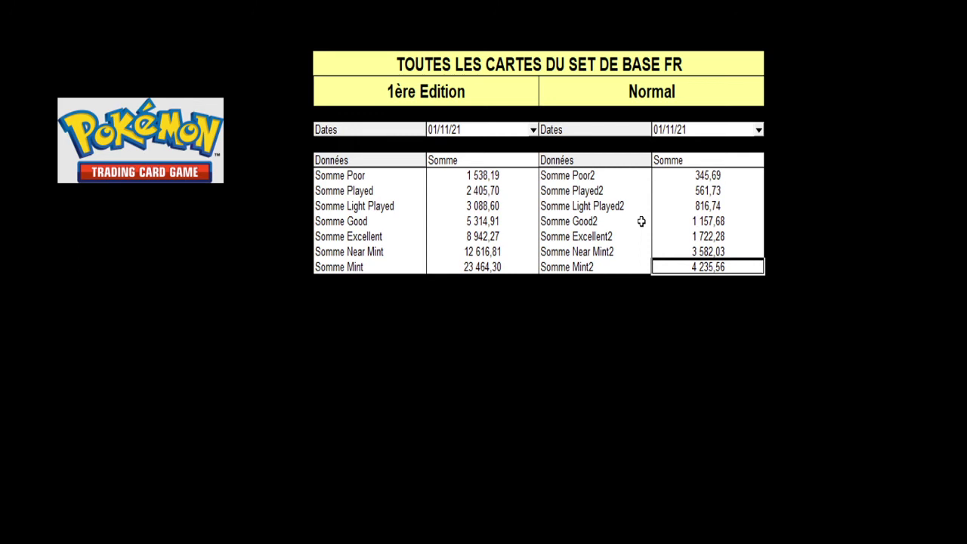
Examine the November 2021 sums of the 1ère Edition French base set for each condition, from Poor to Mint
{"action": "left_click", "coordinate": [451, 180]}
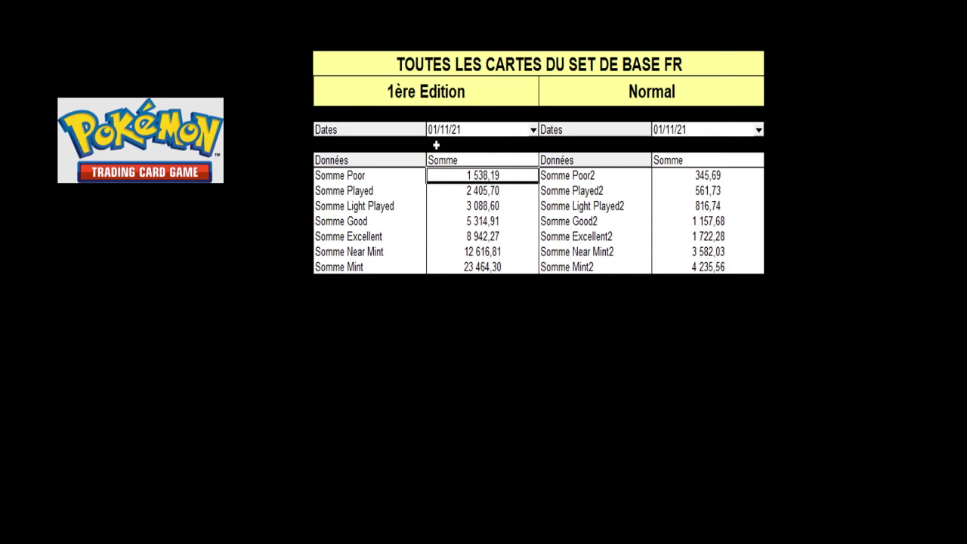
{"action": "left_click", "coordinate": [453, 193]}
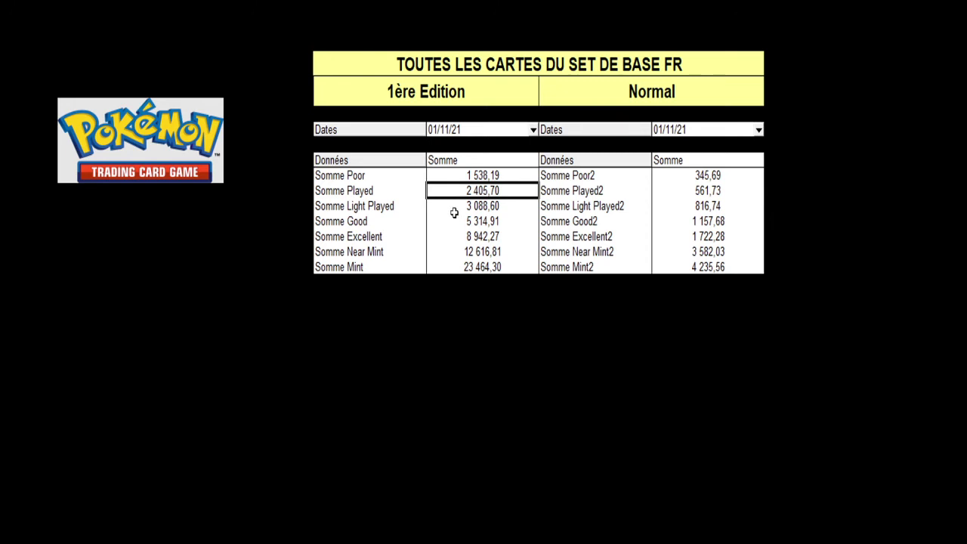
{"action": "left_click", "coordinate": [455, 207]}
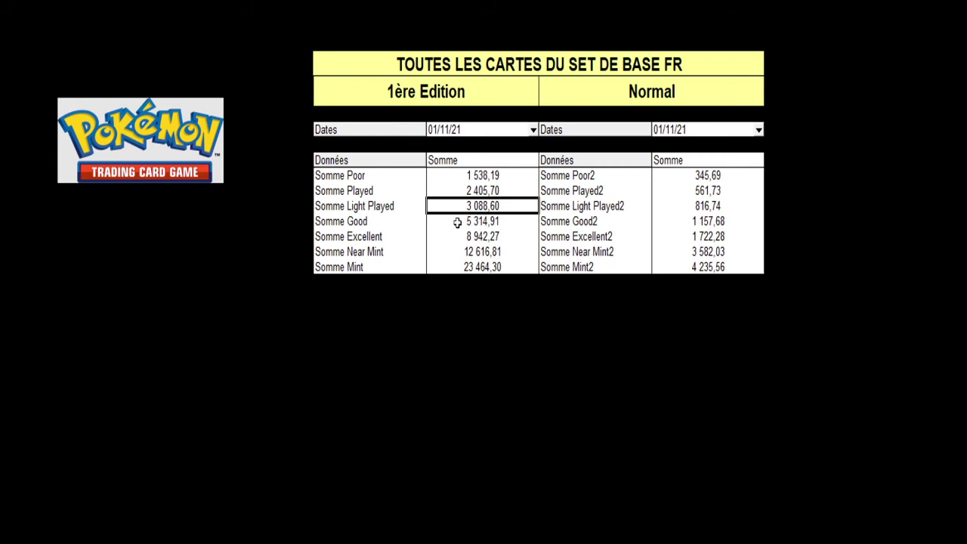
{"action": "left_click", "coordinate": [457, 222]}
{"action": "left_click", "coordinate": [455, 207]}
{"action": "left_click", "coordinate": [466, 223]}
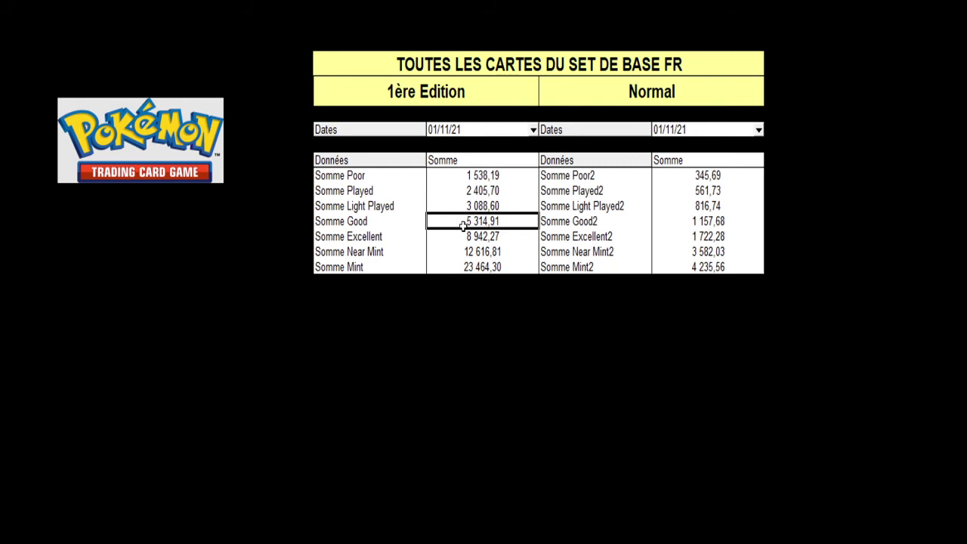
{"action": "left_click", "coordinate": [464, 239]}
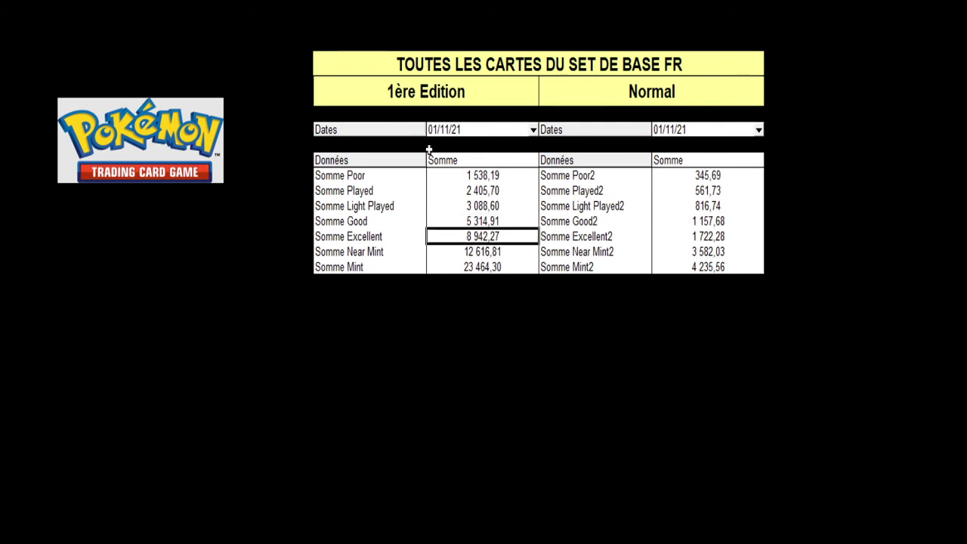
{"action": "left_click", "coordinate": [473, 259]}
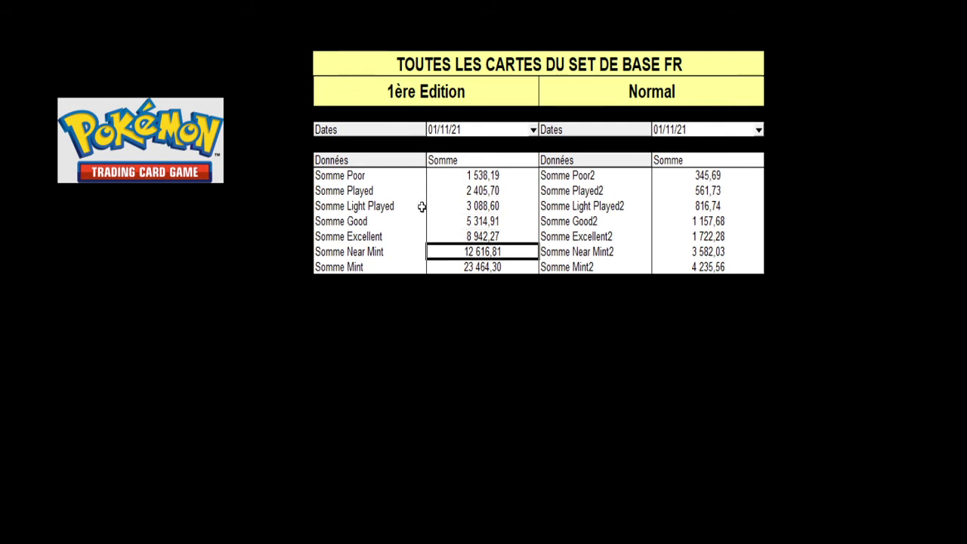
{"action": "left_click", "coordinate": [447, 267]}
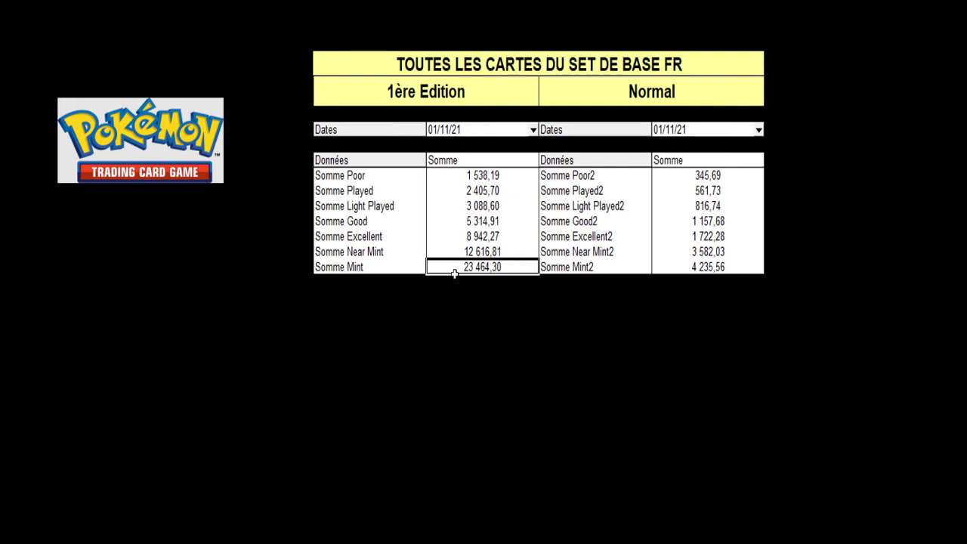
Review the French base set condition sums again, returning to the 1ère Edition Somme Mint value
{"action": "left_click", "coordinate": [441, 296]}
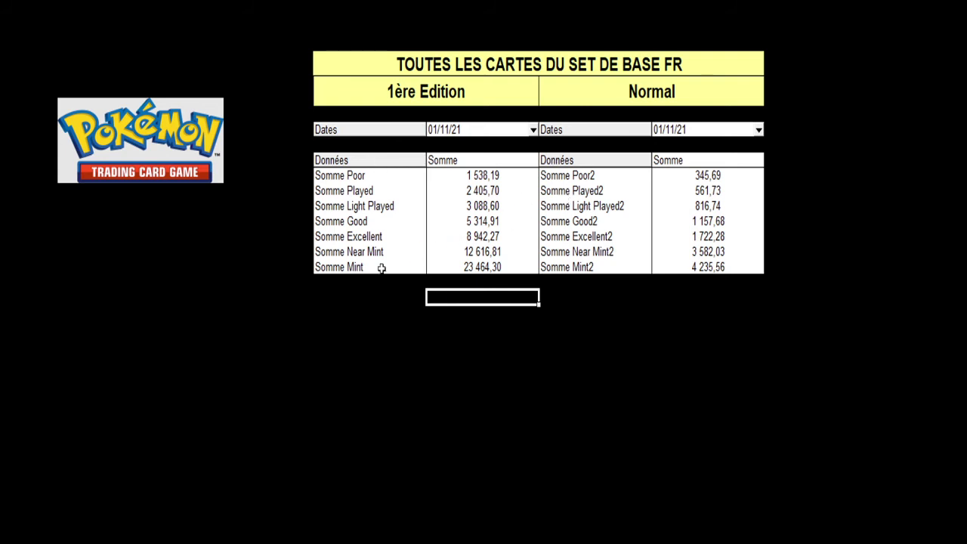
{"action": "left_click", "coordinate": [344, 303]}
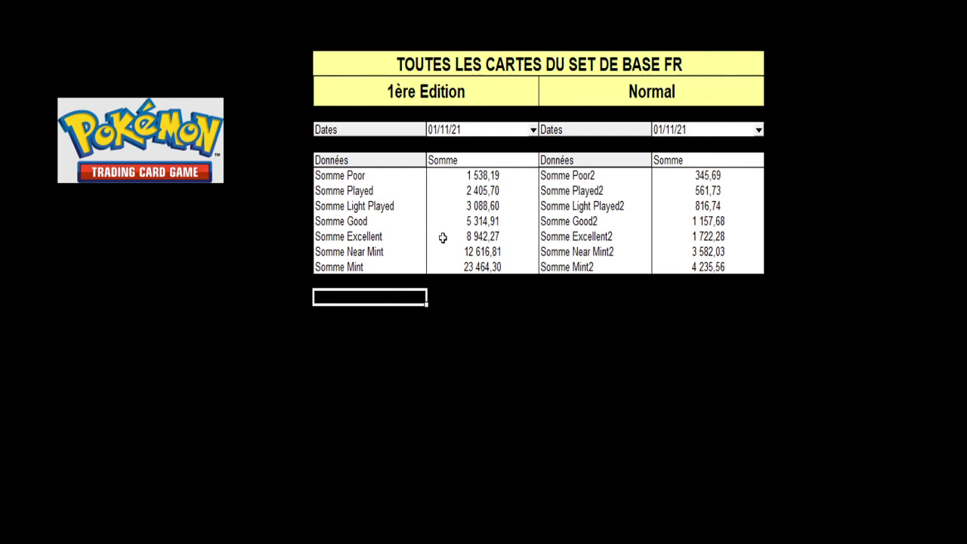
{"action": "left_click", "coordinate": [374, 339]}
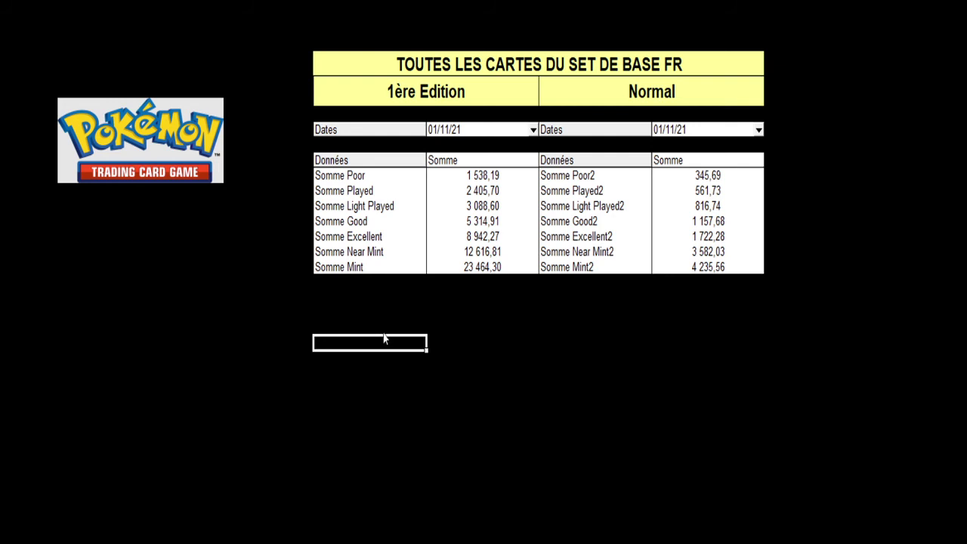
{"action": "left_click", "coordinate": [385, 327]}
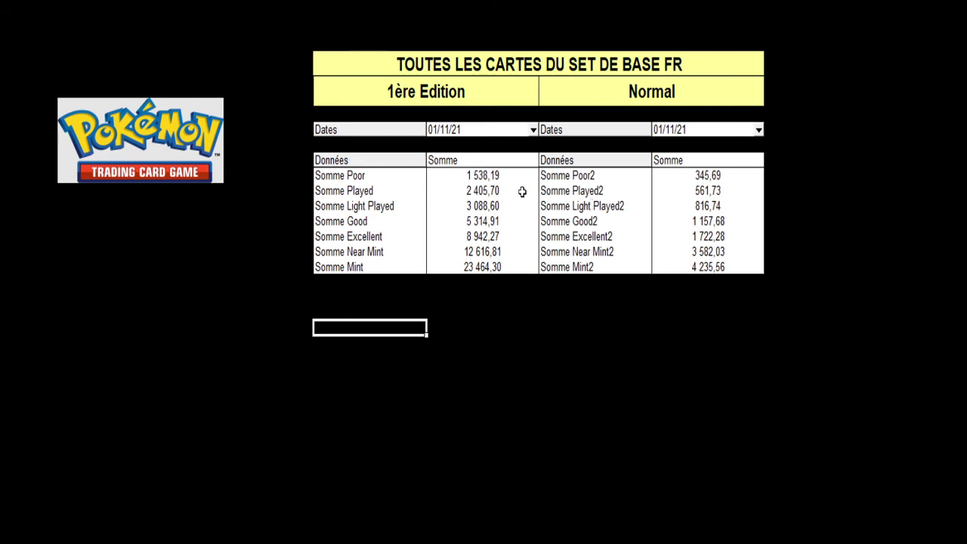
{"action": "left_click", "coordinate": [474, 265]}
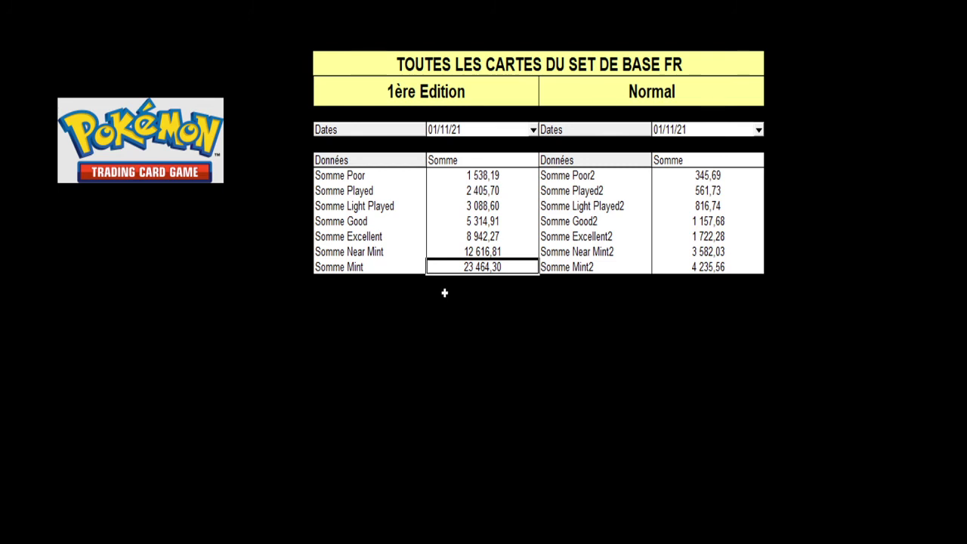
{"action": "left_click_drag", "start_coordinate": [415, 309], "coordinate": [343, 315]}
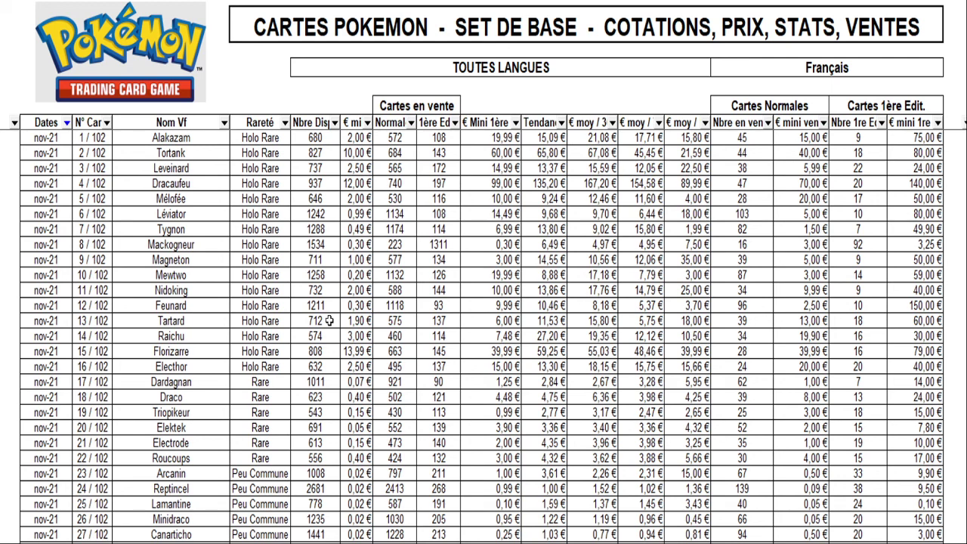
Examine the number of 1ère Edition cards on sale in all languages for Mackogneur and Feunard in November 2021
{"action": "left_click", "coordinate": [439, 248]}
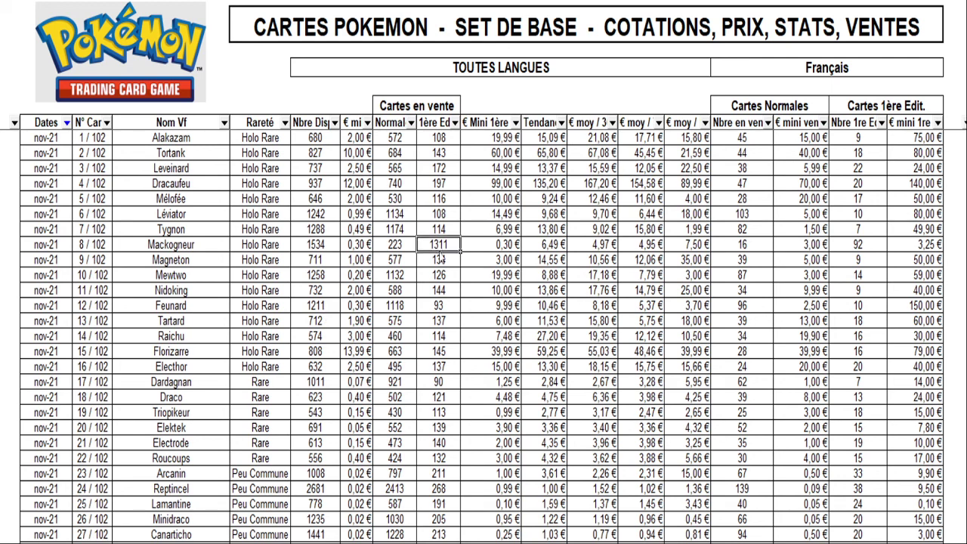
{"action": "left_click", "coordinate": [451, 303]}
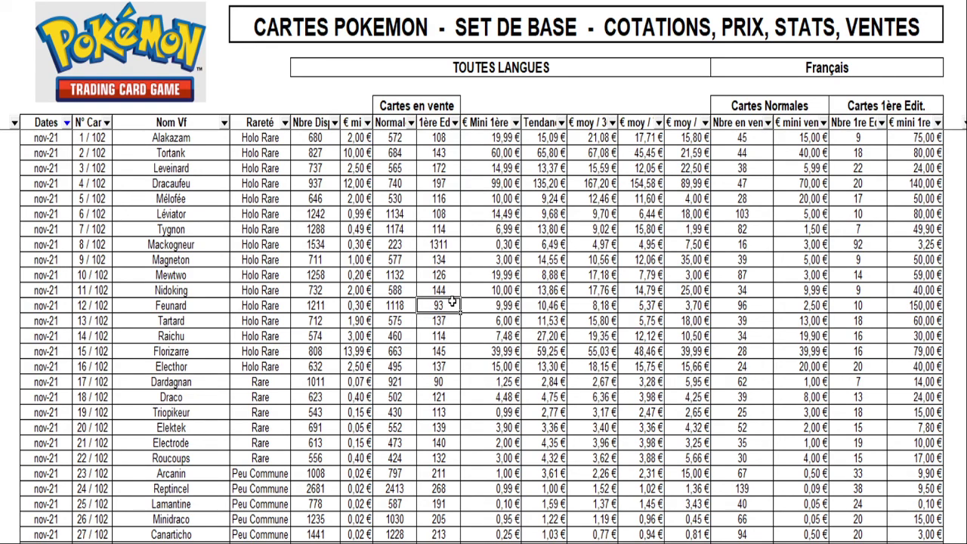